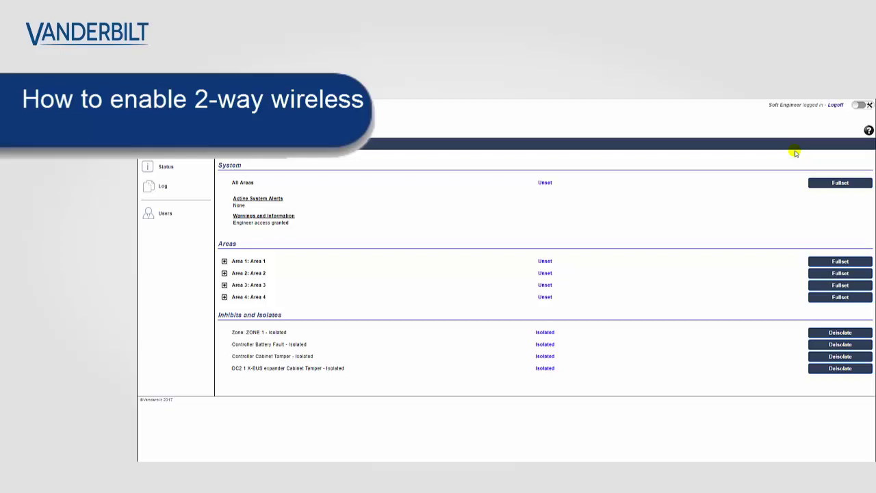
- Switch to Engineer Mode, then turn on Two Way Wireless in the Wireless hardware settings and save
click(860, 105)
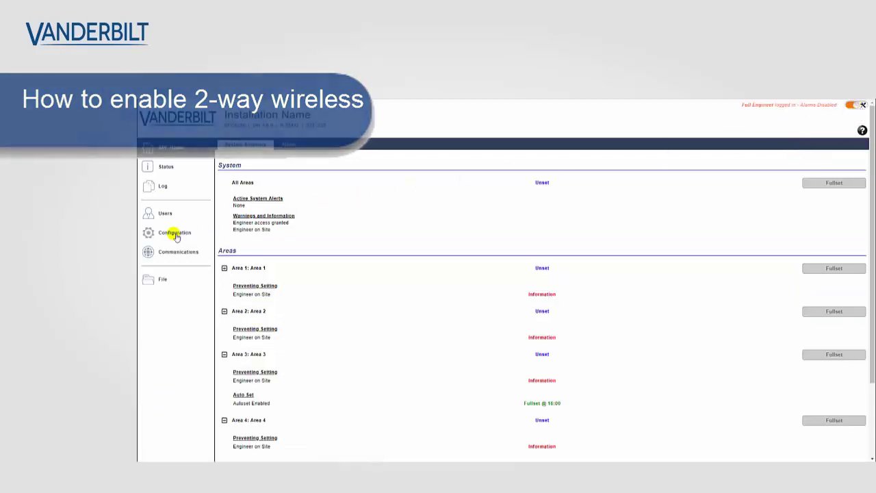
click(174, 233)
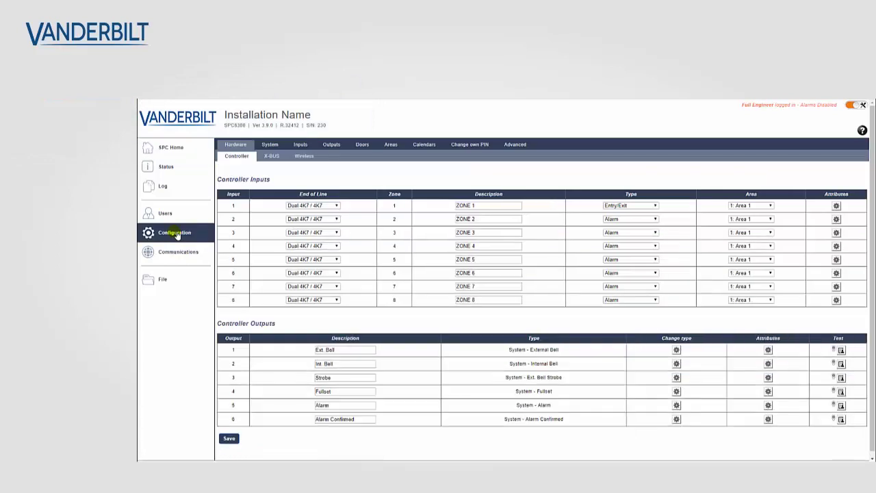
click(305, 157)
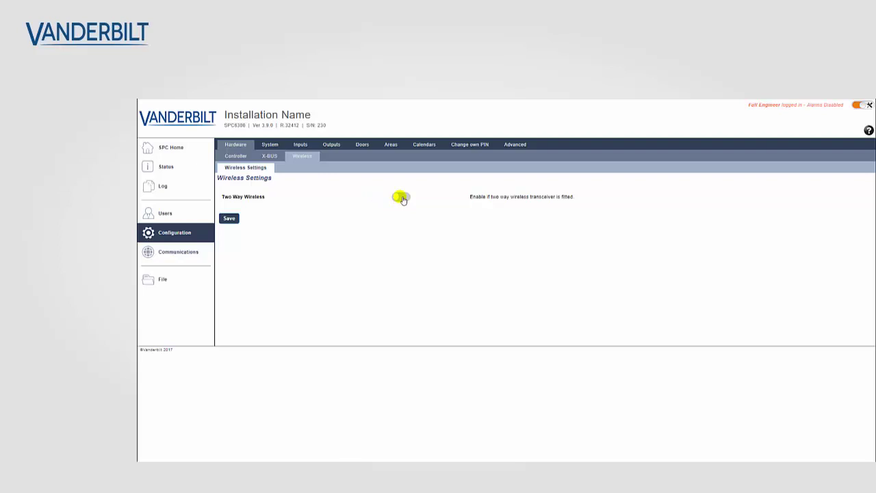
click(402, 198)
click(230, 219)
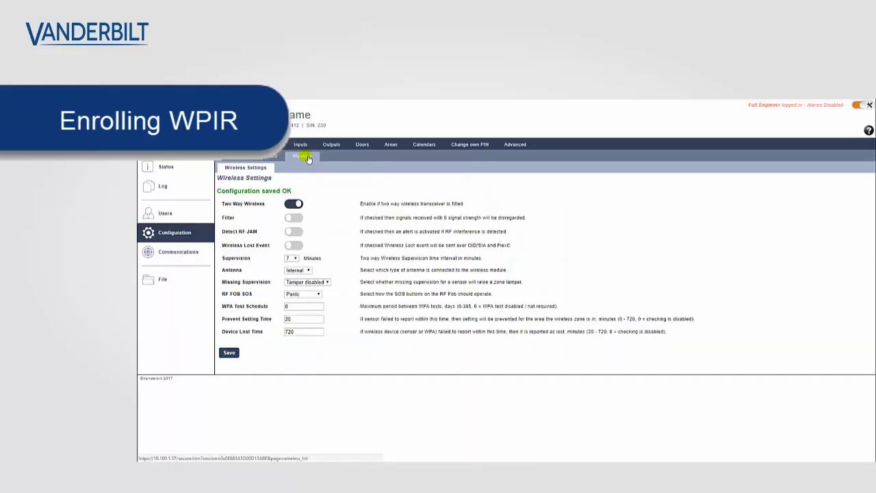
- Show the enrolled wireless sensors and start discovery so the triggered PIR appears as Pending
click(306, 157)
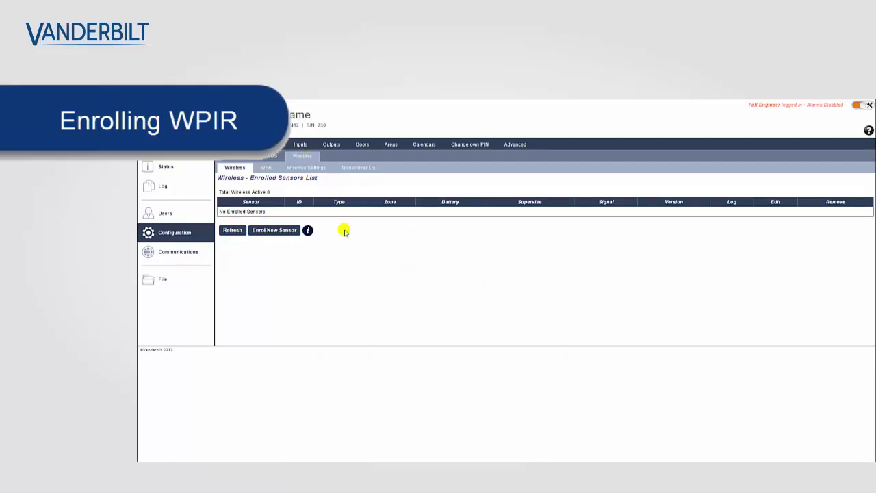
click(277, 231)
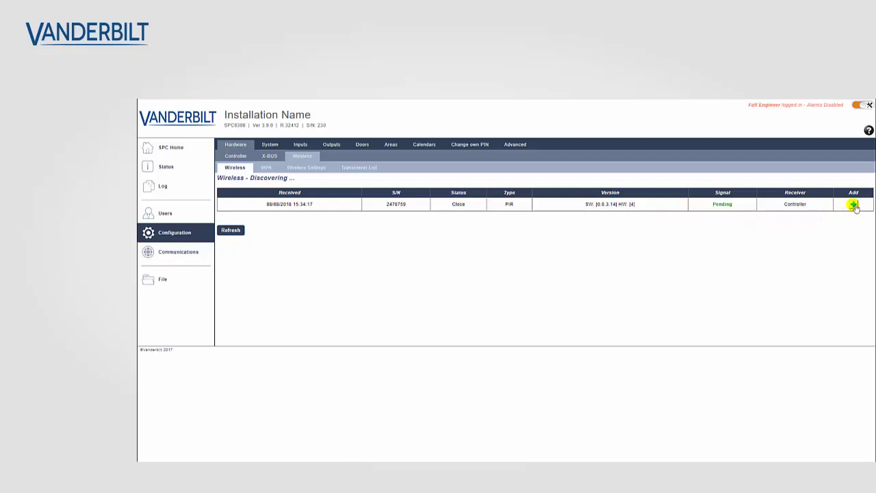
- Add the discovered PIR with description 'PIR' as Alarm zone 13 in Area 1
click(854, 205)
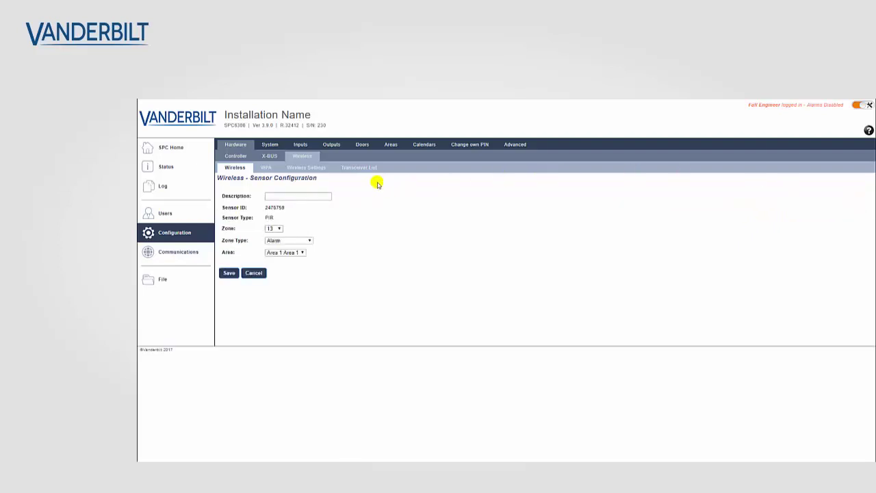
click(293, 198)
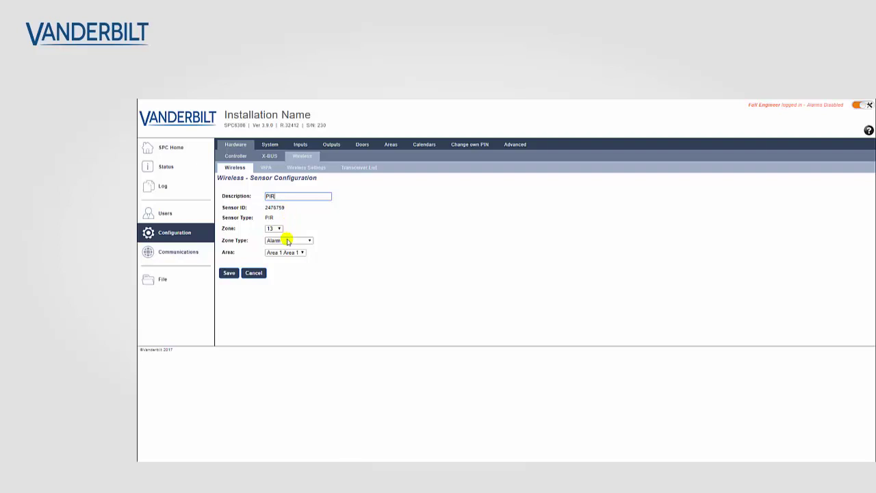
click(299, 242)
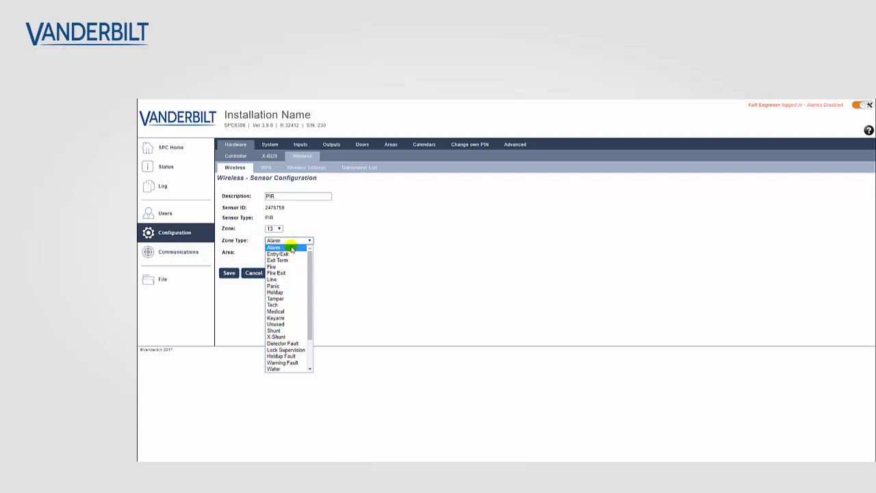
click(290, 248)
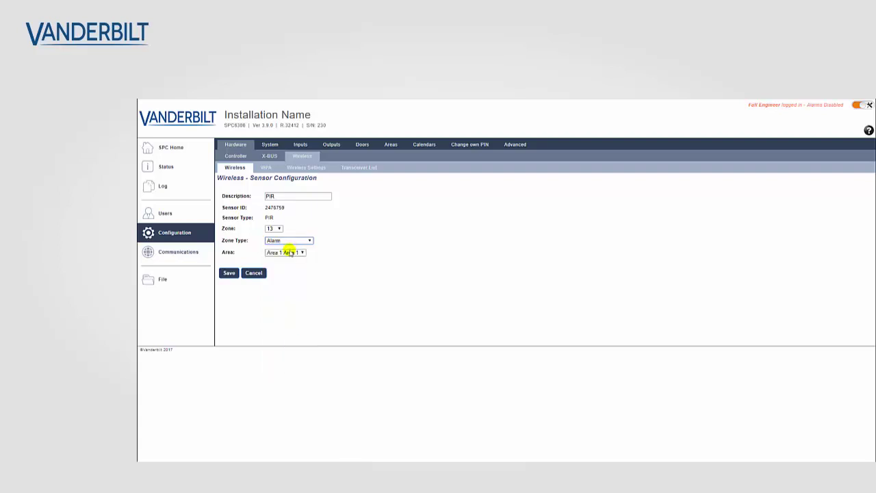
click(229, 273)
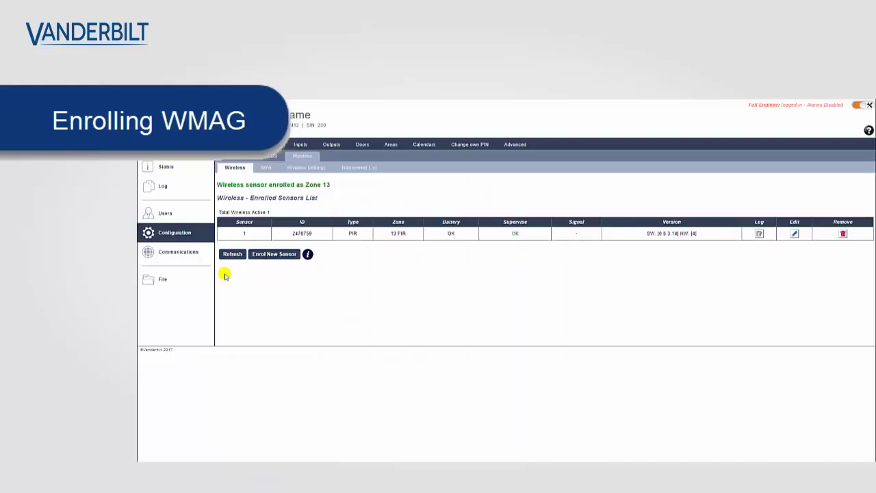
- Open a new wireless discovery page for enrolling the WMAG contact
click(275, 256)
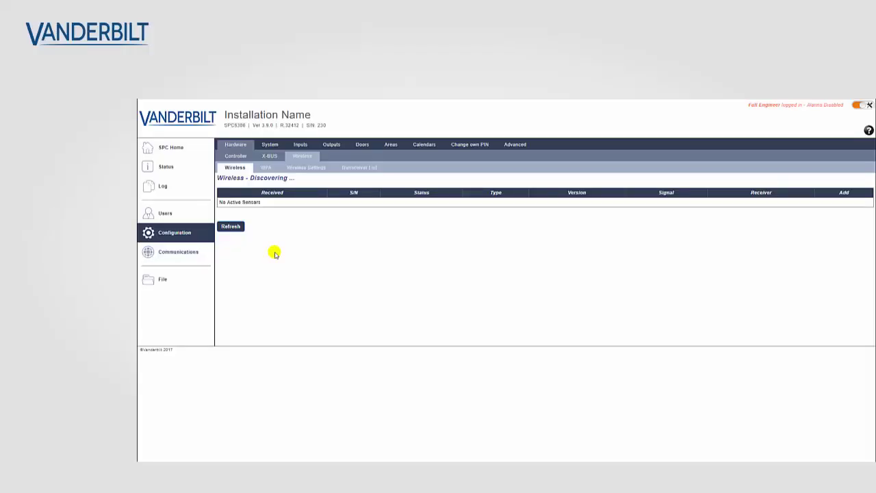
- Refresh discovery until two magnetic contacts and a PIR are pending, then add the newest contact
click(233, 226)
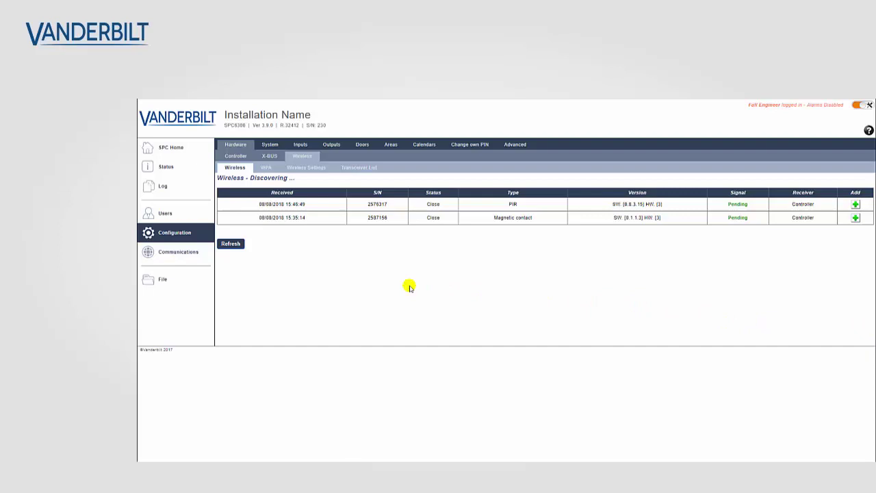
click(233, 244)
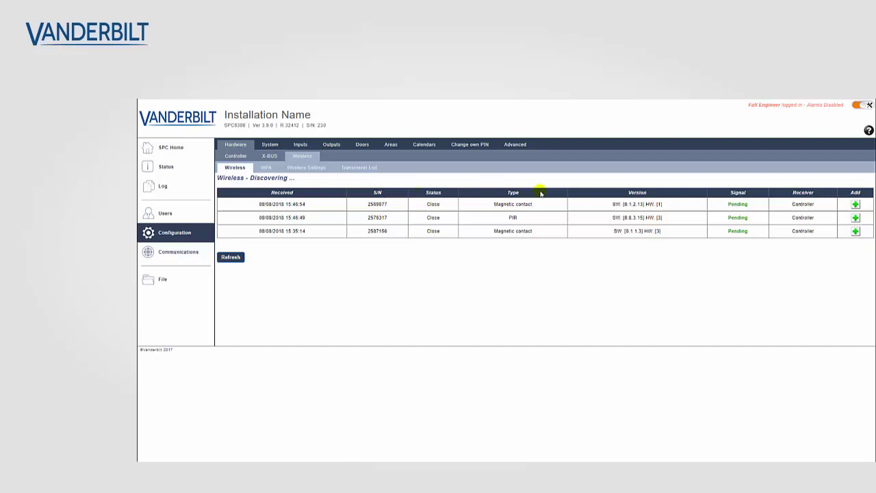
click(855, 206)
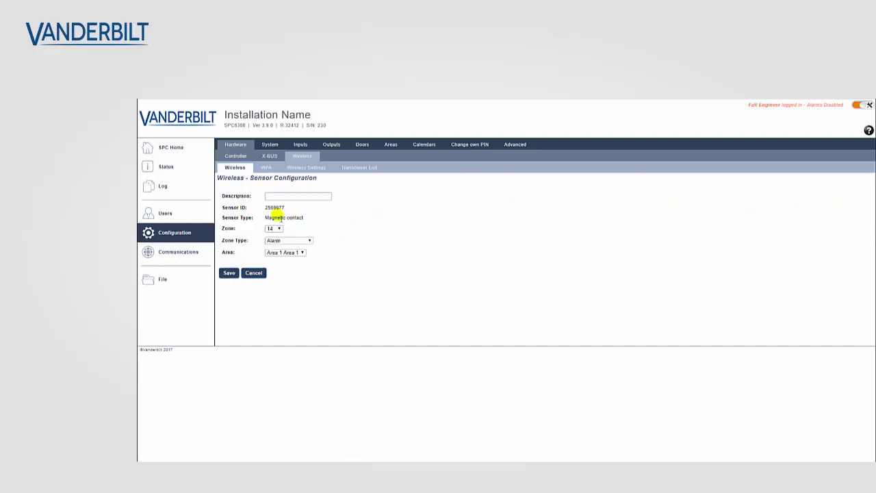
- Describe the magnetic contact as 'WMAG Contact' and save it as Alarm zone 14
click(272, 197)
click(272, 197)
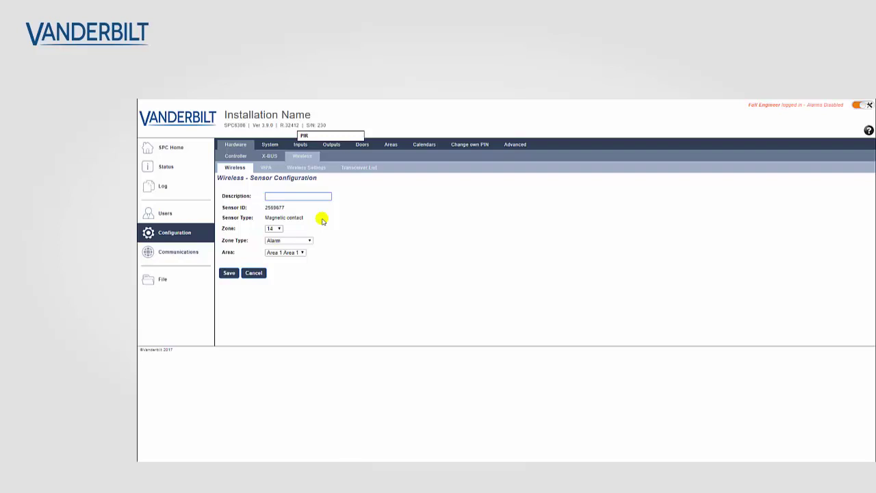
text(W)
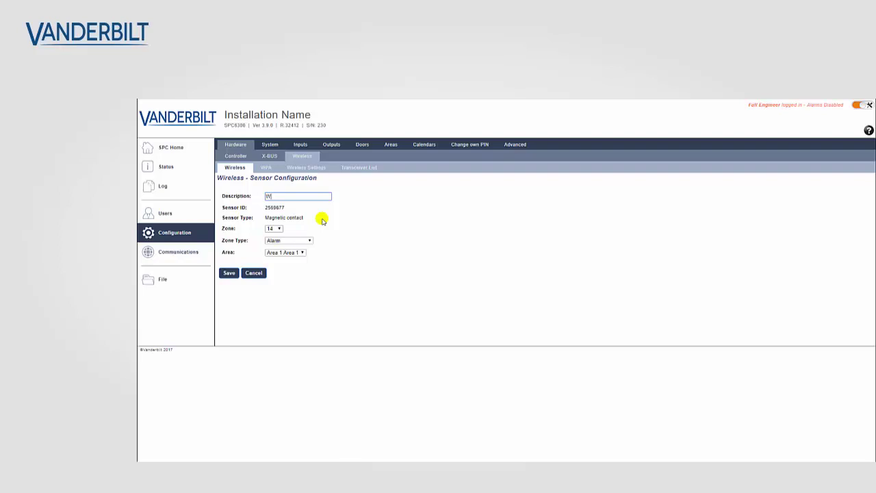
text(MAG Contact)
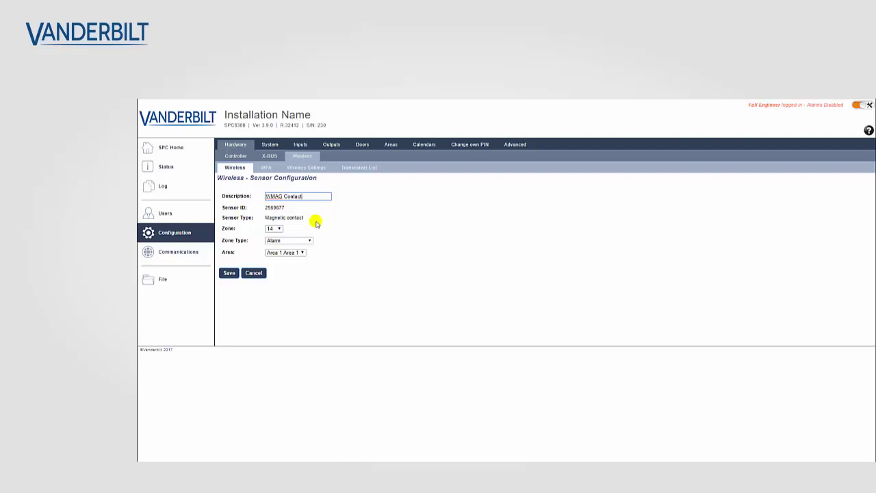
click(229, 274)
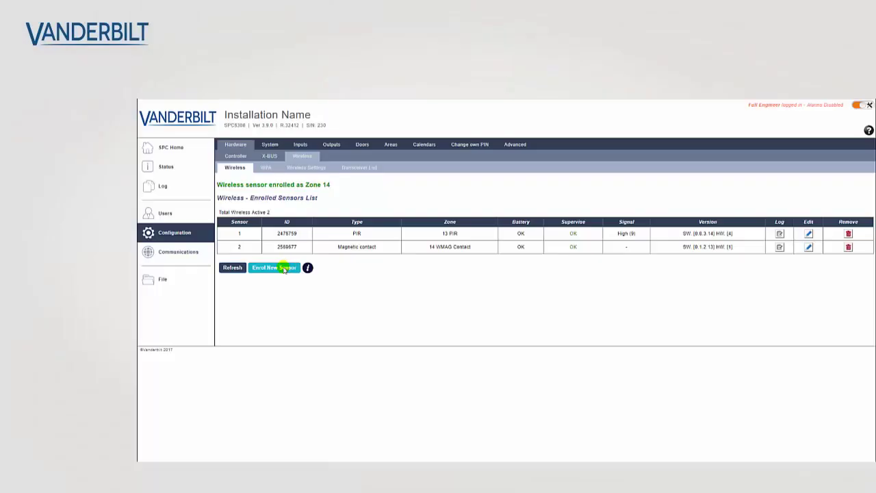
- Start another wireless discovery, which lists a new PIR and a magnetic contact as Pending
click(284, 268)
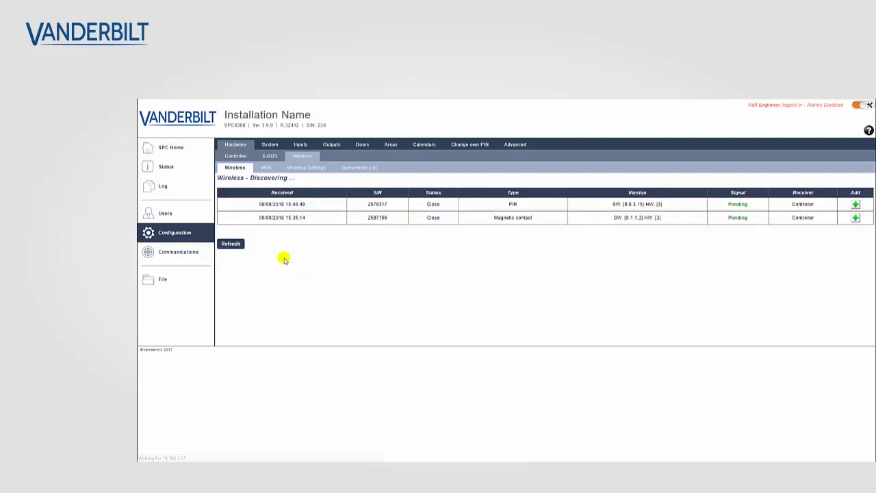
- Add PIR 2576317 as zone 15 with the description 'Curtain PIR' and save it
click(855, 205)
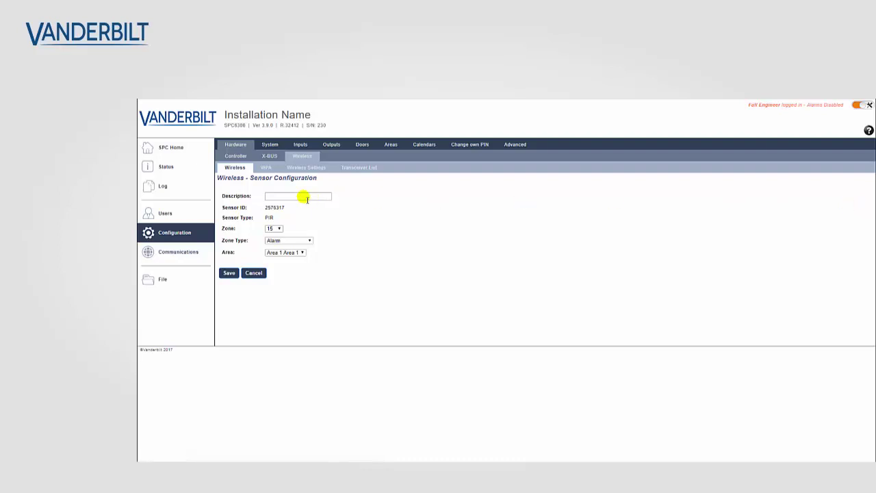
click(279, 198)
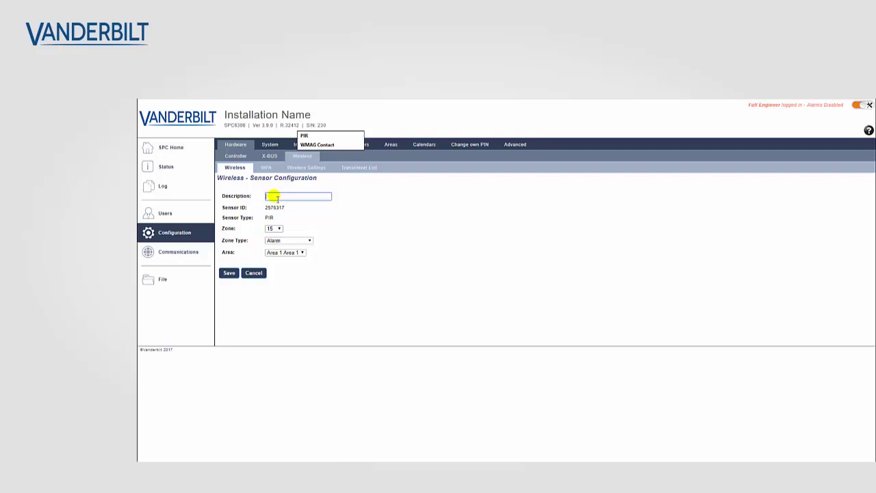
text(Curtain PIR)
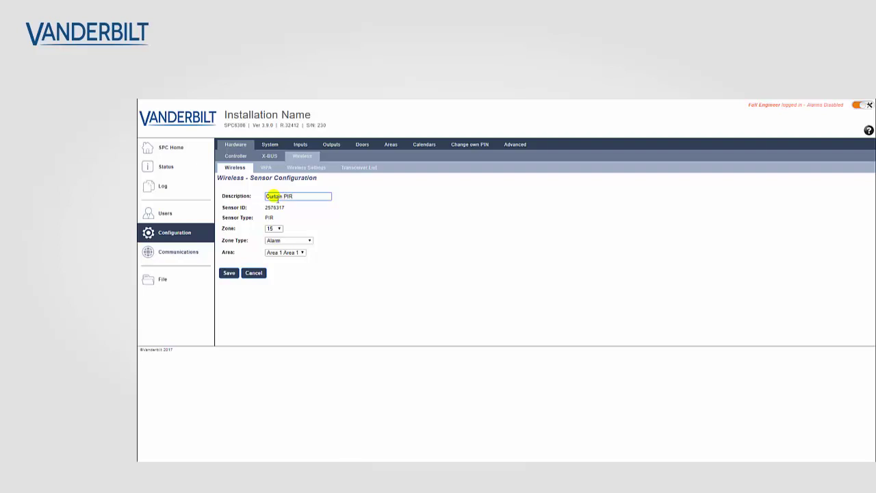
click(290, 197)
click(229, 274)
click(228, 273)
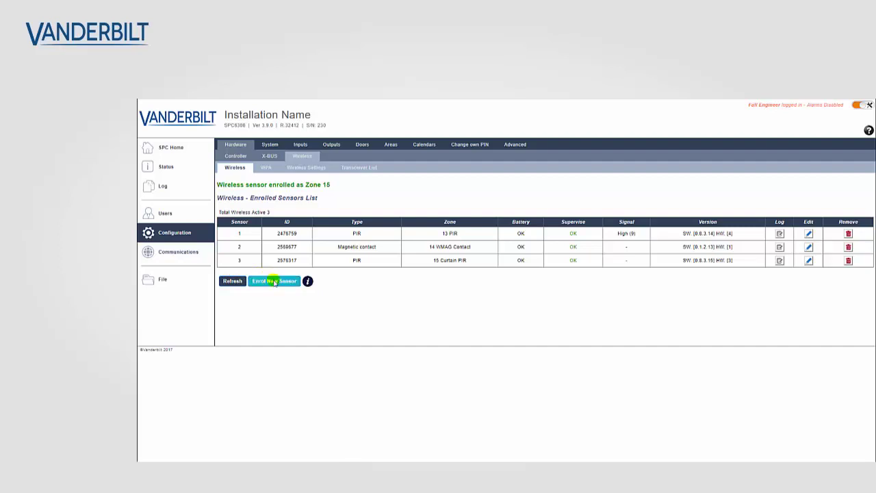
- Rediscover and enrol magnetic contact 2587156 as zone 16 described 'WMAG-I Contact'
click(274, 281)
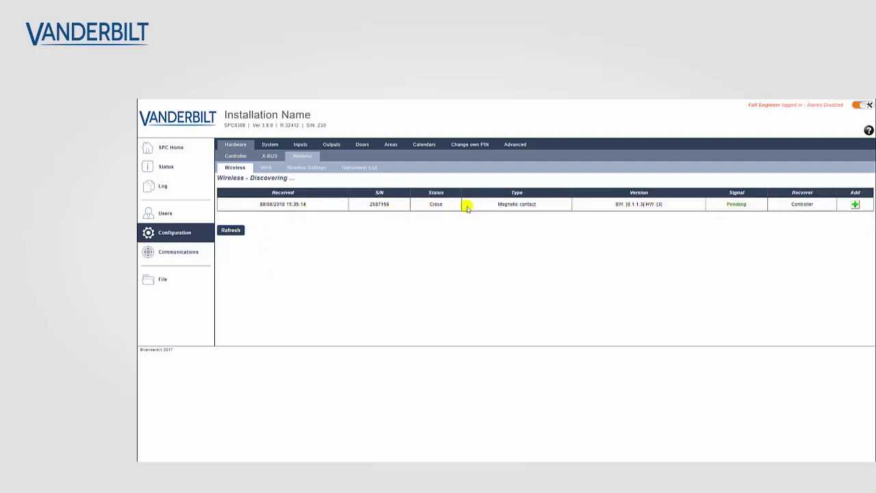
click(855, 204)
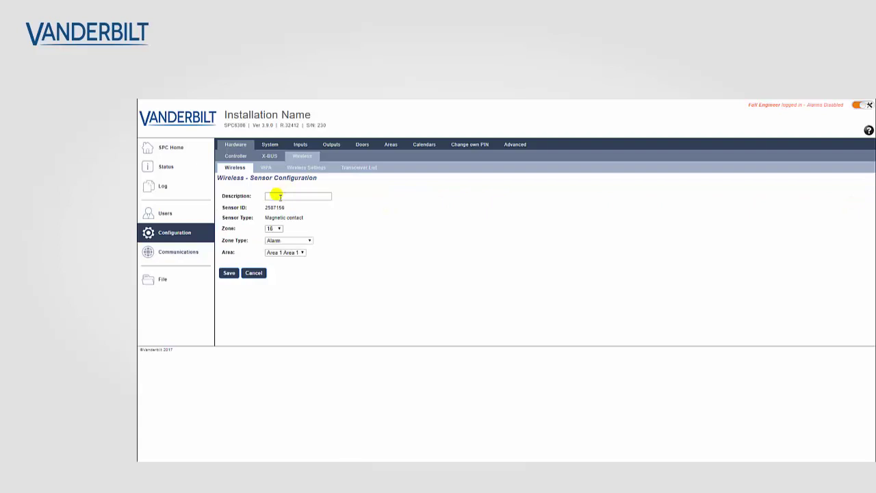
click(274, 198)
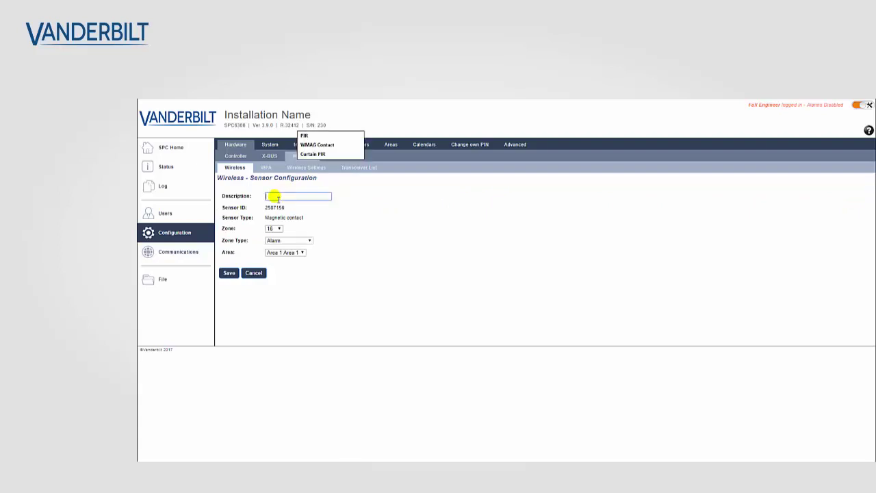
text(W)
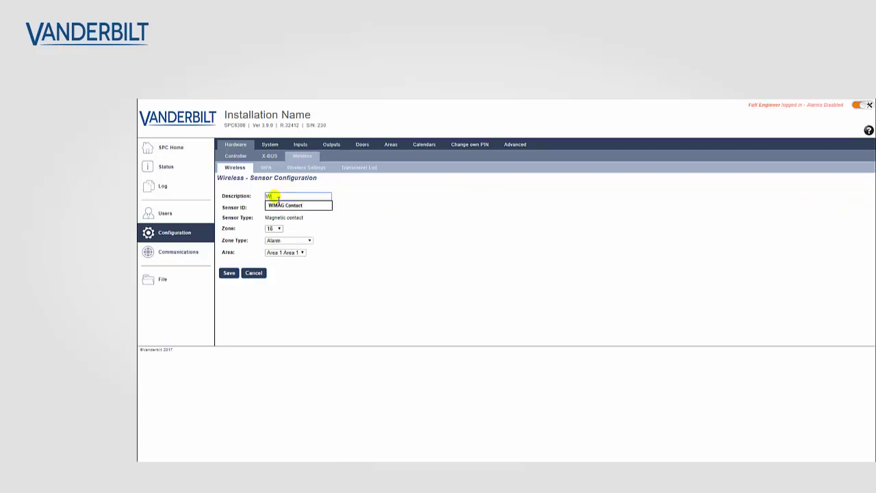
text(MAG-I Contact)
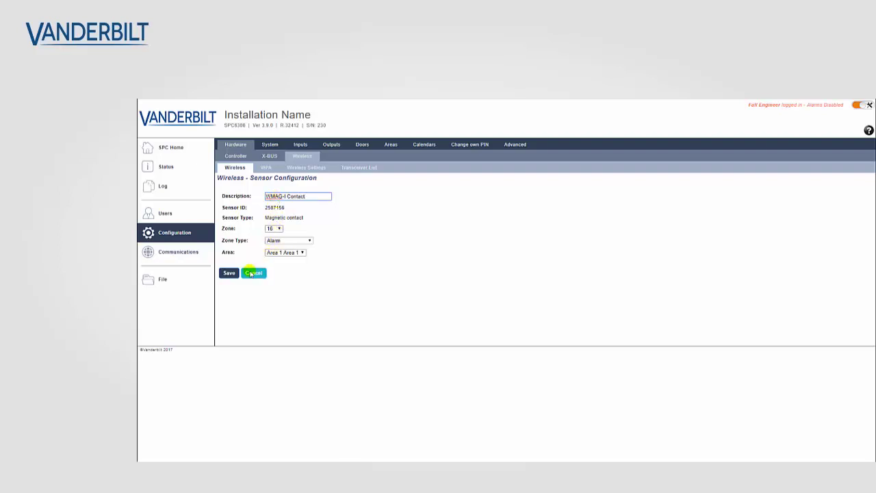
click(230, 273)
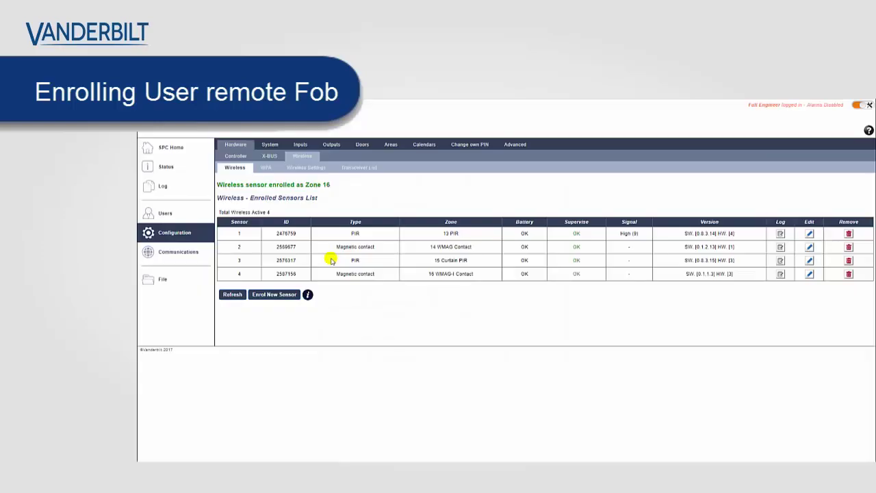
- Go to Users and list the wireless fobs, where fob 2554717 is still unassigned
click(165, 214)
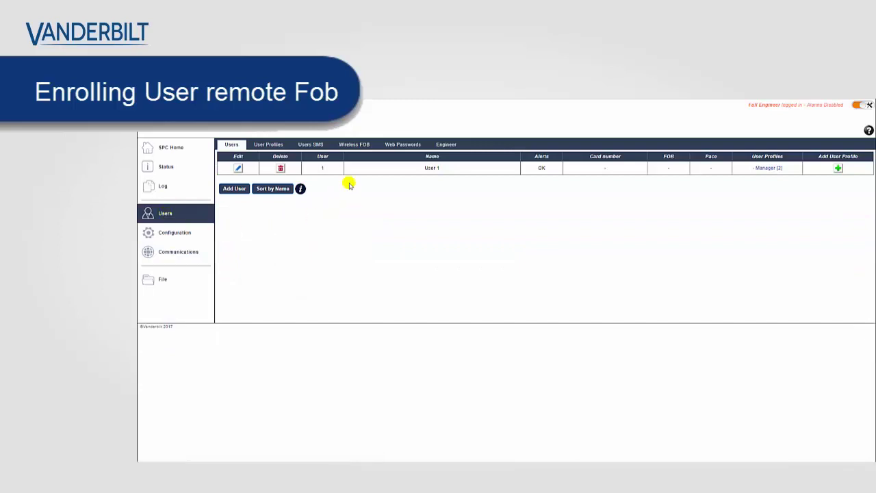
click(358, 148)
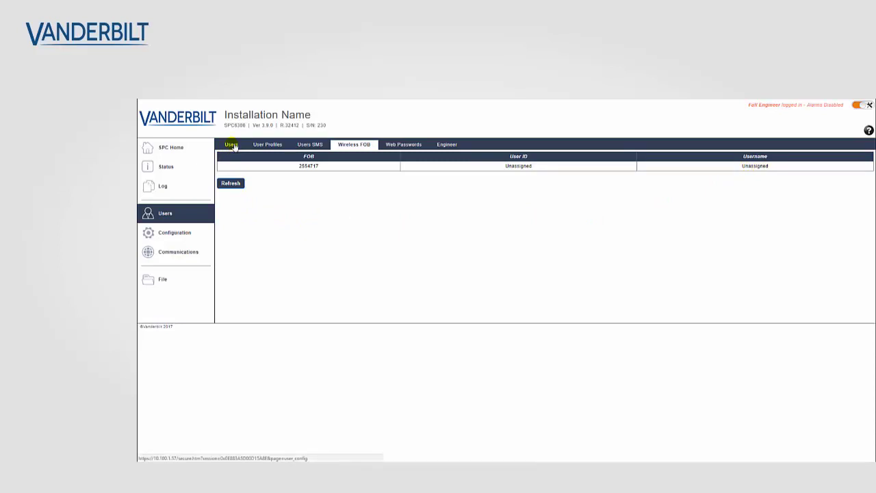
- Add the unknown fob 2554717 to User 1, so it shows Active under the Manager profile
click(231, 145)
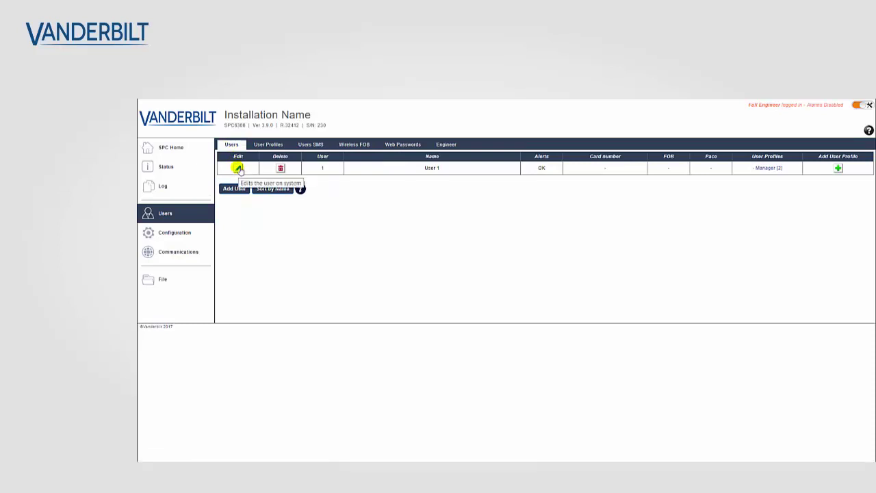
click(238, 168)
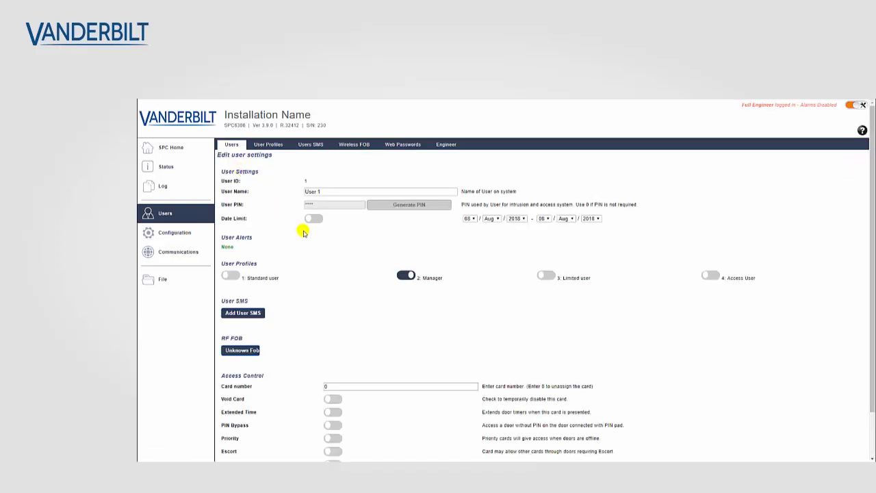
scroll(299, 243, down, 1)
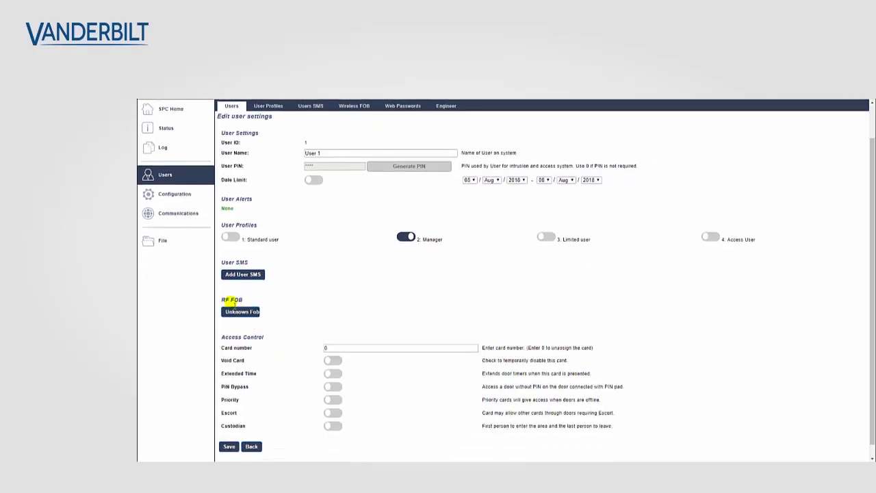
click(243, 313)
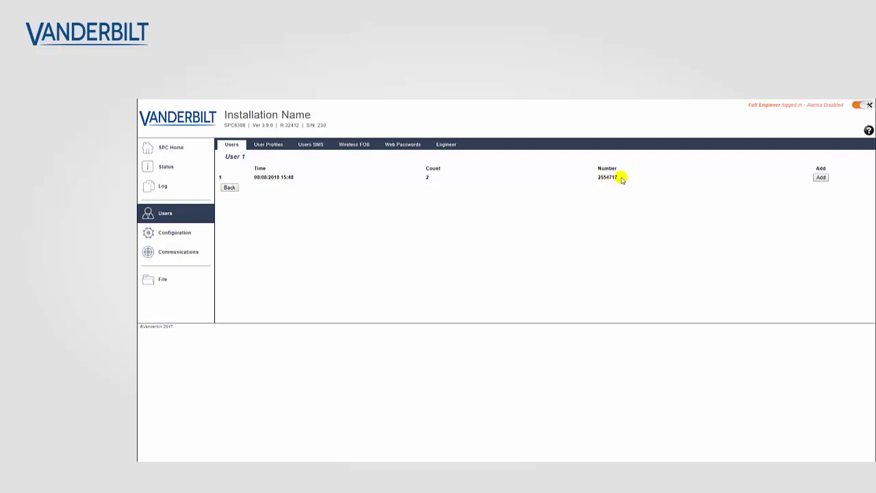
click(821, 177)
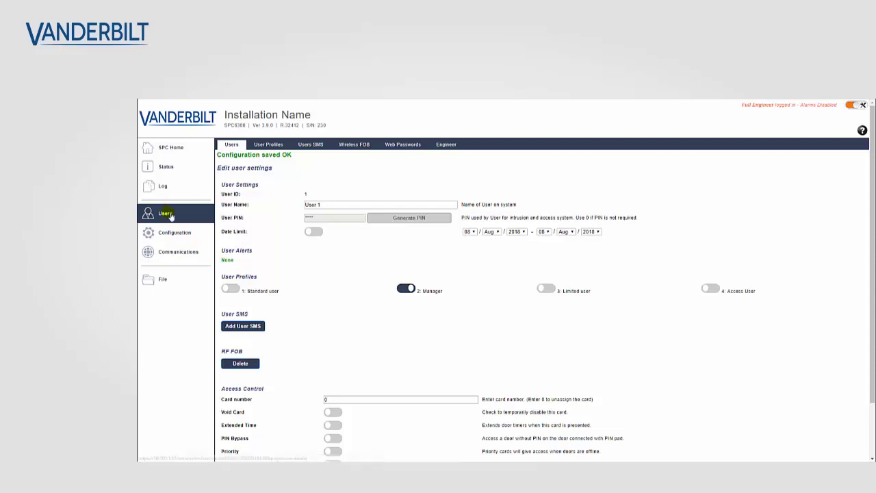
click(170, 215)
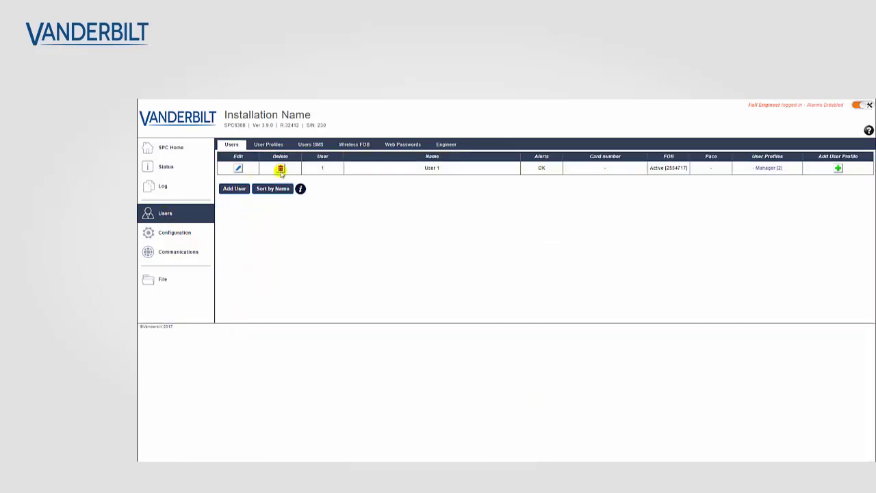